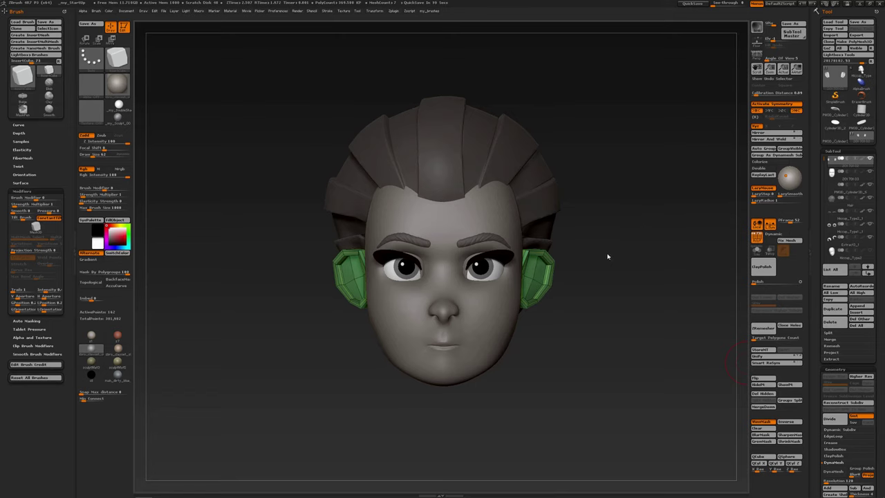
# Step: Insert a mirrored cube at the centre of the green ear piece and shrink it into a thin bar
pyautogui.moveTo(598, 251); pyautogui.dragTo(568, 247)
pyautogui.moveTo(531, 278)
pyautogui.mouseDown()
pyautogui.moveTo(539, 295)
pyautogui.moveTo(553, 261)
pyautogui.moveTo(588, 232)
pyautogui.mouseUp()
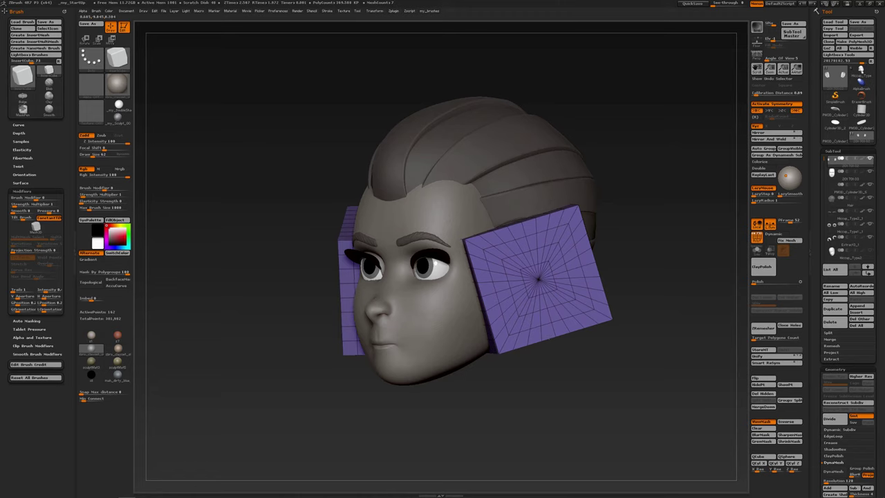
pyautogui.moveTo(588, 232); pyautogui.dragTo(534, 278)
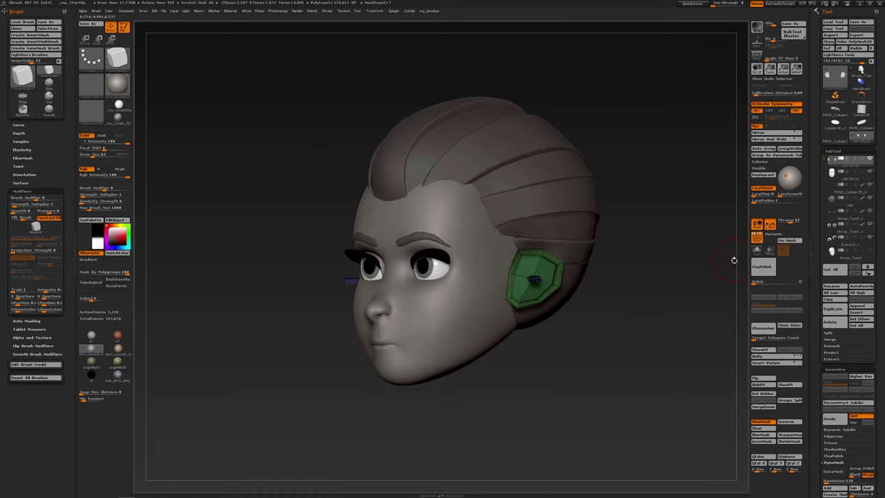
# Step: Isolate the ear pieces to examine the inserted bar, show the head again and undo the insertion
pyautogui.click(757, 251)
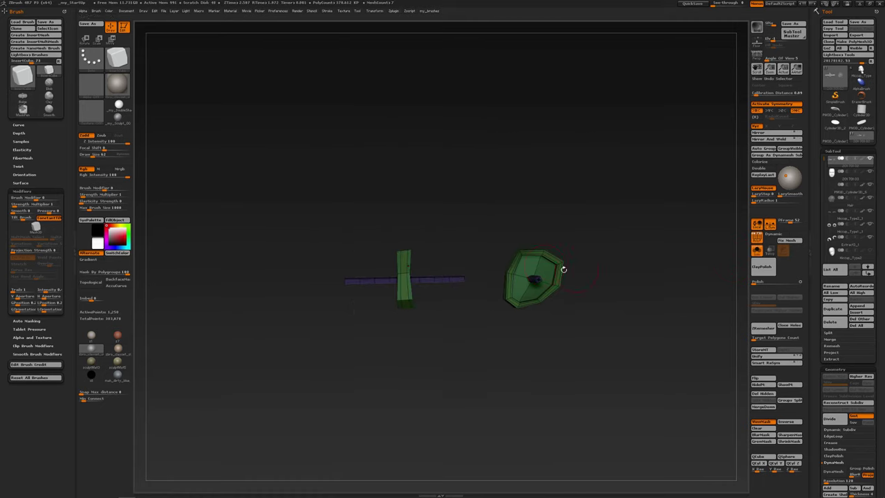
pyautogui.moveTo(551, 293)
pyautogui.mouseDown()
pyautogui.moveTo(613, 291)
pyautogui.moveTo(541, 286)
pyautogui.mouseUp()
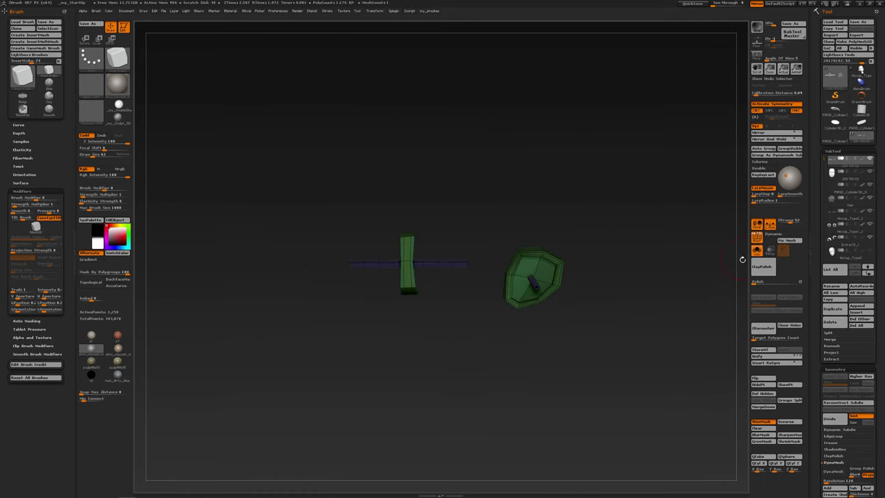
pyautogui.click(756, 251)
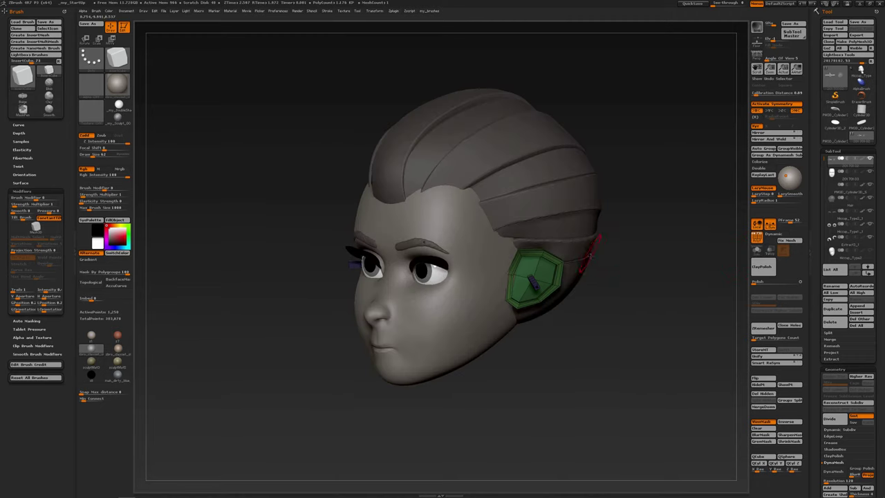
pyautogui.hotkey('shift', 'f')
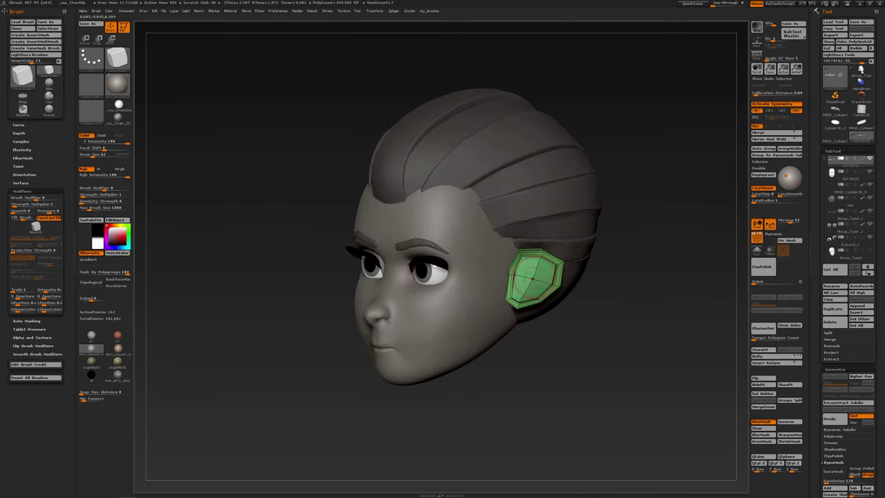
# Step: Try inserting cubes of different widths and depths at the ear piece's centre, and undo the insertion
pyautogui.moveTo(532, 278)
pyautogui.mouseDown()
pyautogui.moveTo(558, 345)
pyautogui.moveTo(546, 295)
pyautogui.mouseUp()
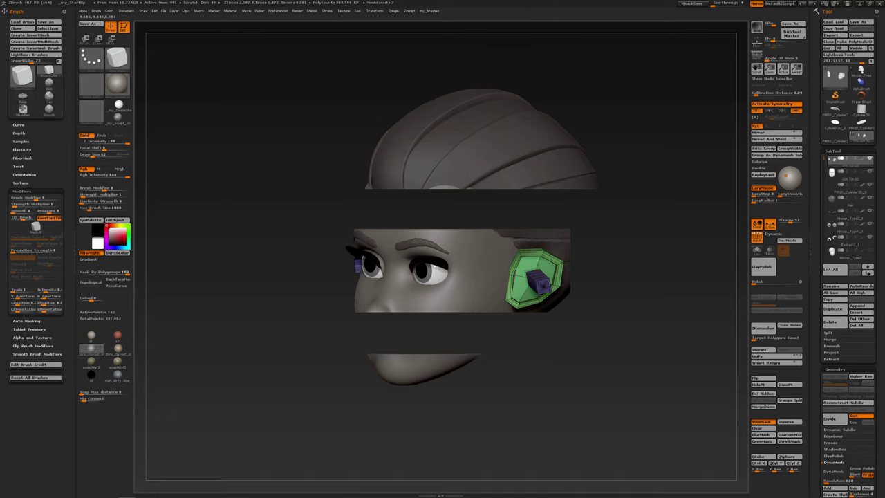
pyautogui.hotkey('ctrl', 'z')
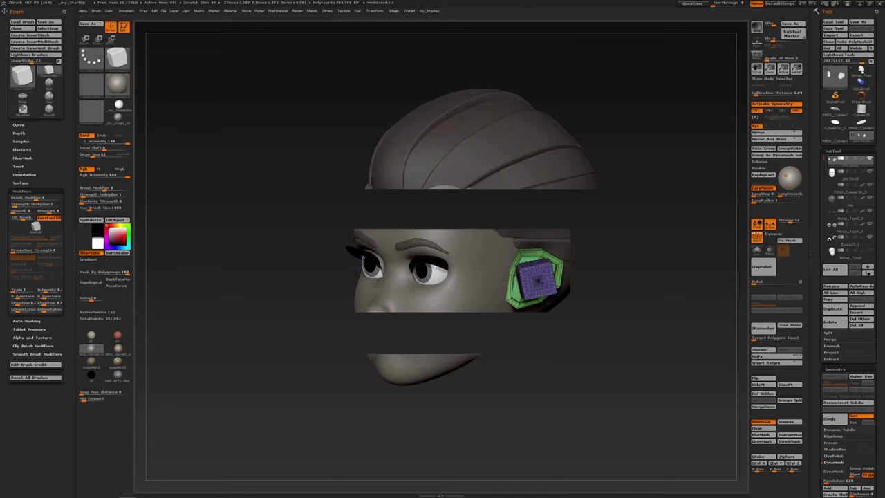
pyautogui.moveTo(542, 299); pyautogui.dragTo(553, 333)
pyautogui.moveTo(570, 300); pyautogui.dragTo(539, 280)
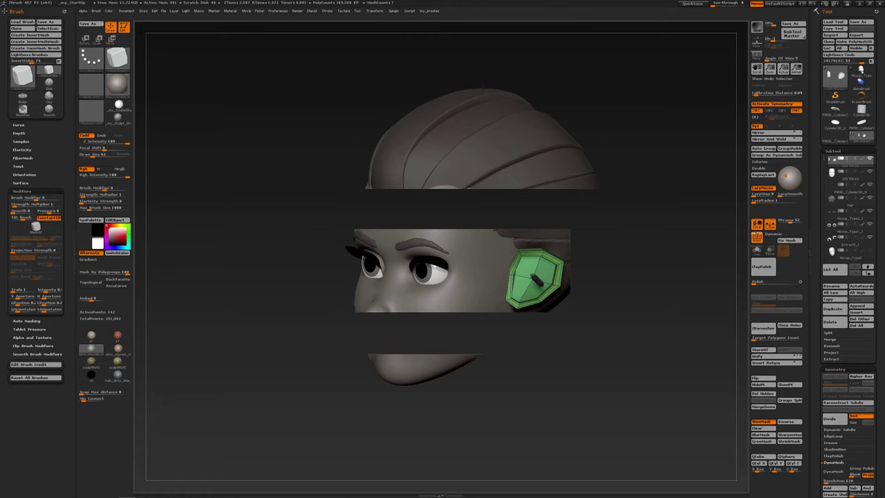
pyautogui.moveTo(537, 278); pyautogui.dragTo(546, 285)
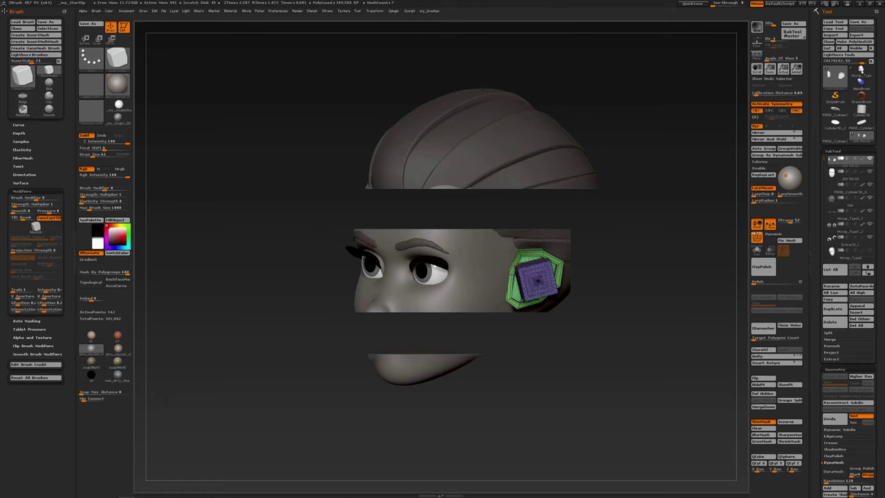
pyautogui.moveTo(552, 289); pyautogui.dragTo(566, 352)
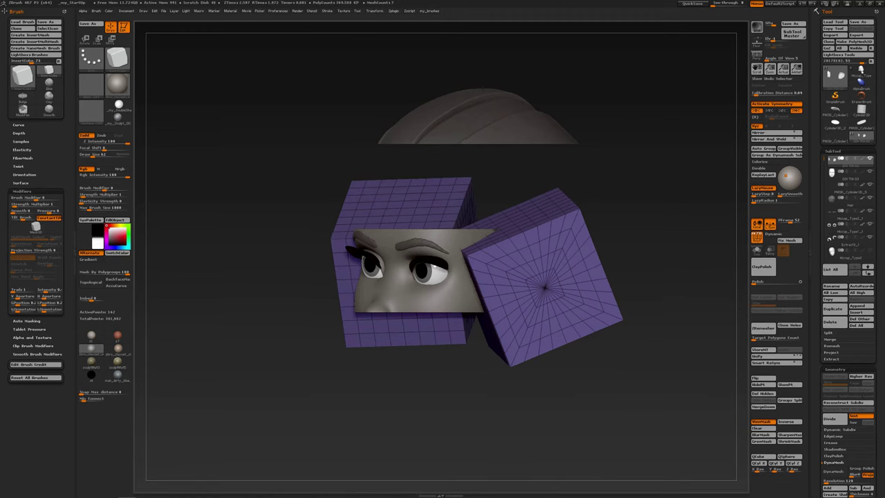
pyautogui.moveTo(566, 351); pyautogui.dragTo(561, 335)
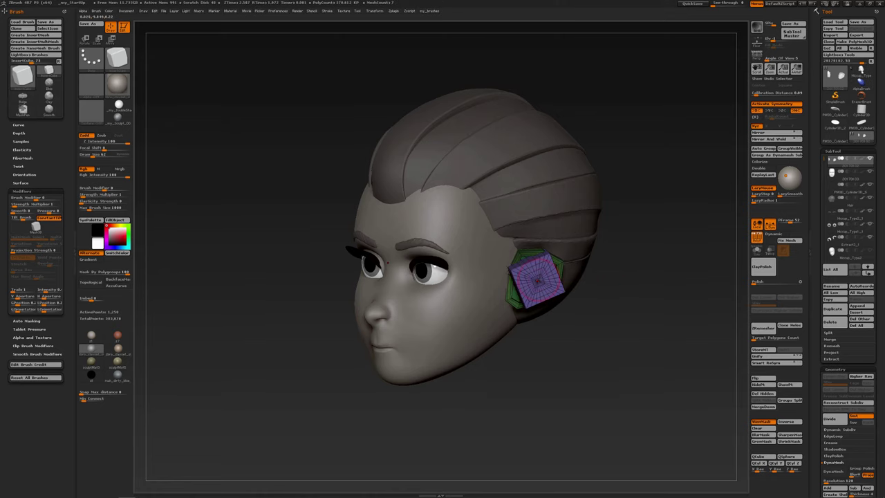
pyautogui.hotkey('ctrl', 'z')
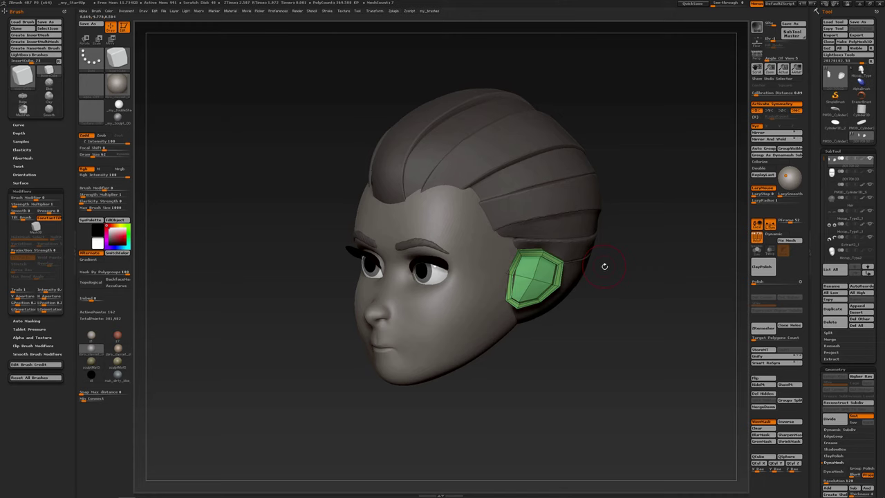
# Step: Switch to the InsertSphere brush and try a sphere on the ear piece, undoing the insertion
pyautogui.press('b')
pyautogui.click(592, 369)
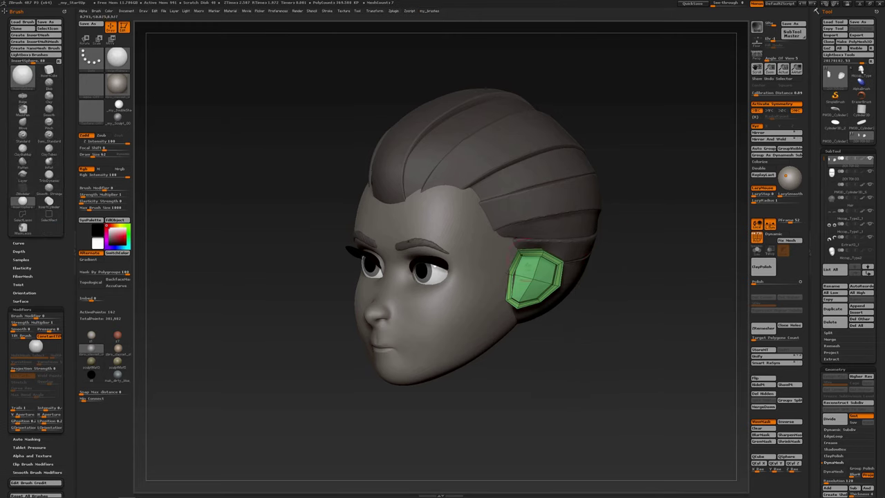
pyautogui.moveTo(532, 277); pyautogui.dragTo(544, 363)
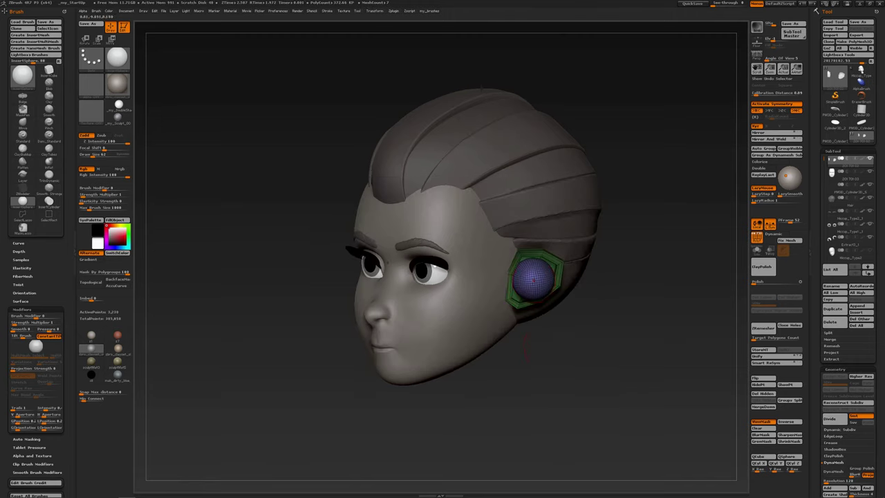
pyautogui.keyDown('ctrl'); pyautogui.keyDown('shift'); pyautogui.click(615, 288); pyautogui.keyUp('shift'); pyautogui.keyUp('ctrl')
# Step: Enlarge the draw size to about 403, try inserting a sphere on the ear piece and undo it
pyautogui.press('s')
pyautogui.moveTo(615, 287); pyautogui.dragTo(636, 288)
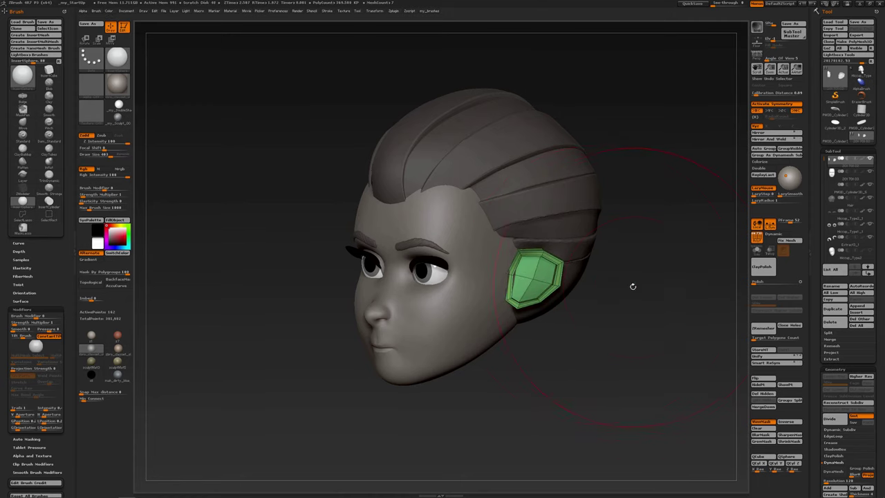
pyautogui.moveTo(533, 278); pyautogui.dragTo(547, 300)
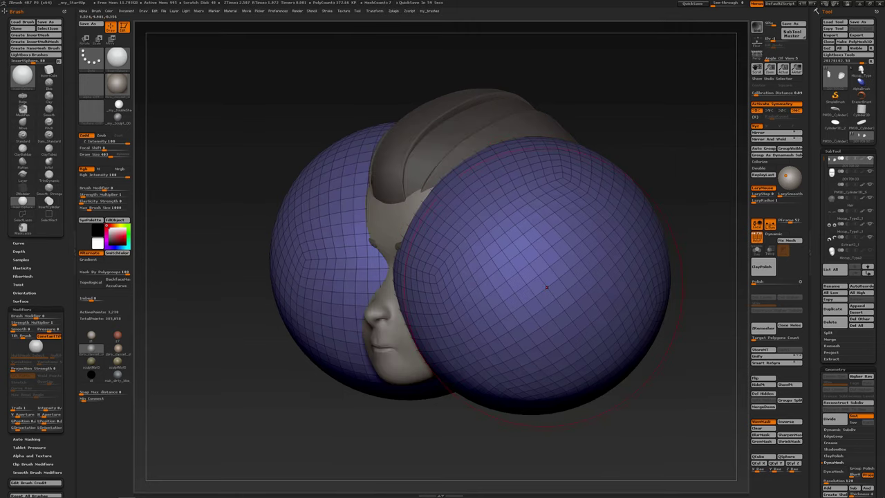
pyautogui.hotkey('ctrl', 'z')
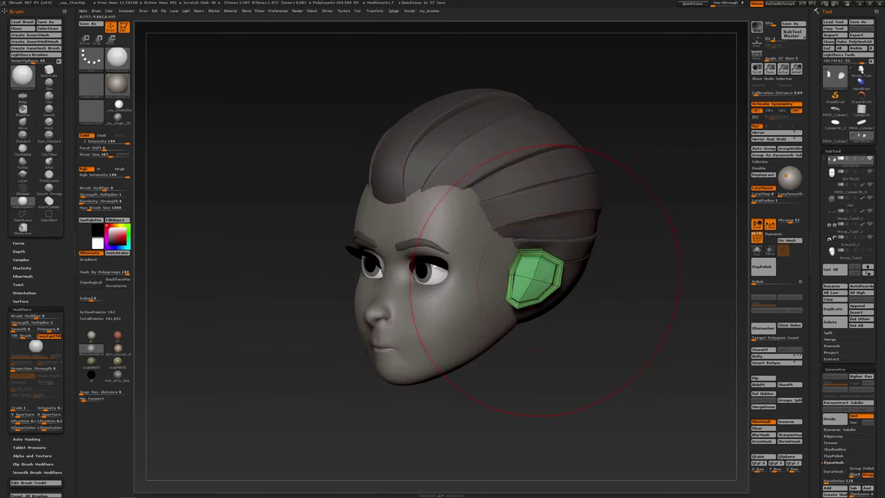
# Step: Reduce the draw size to 81 and insert a sphere on the ear piece, stretching it into a long ellipsoid
pyautogui.press('s')
pyautogui.moveTo(546, 281); pyautogui.dragTo(528, 280)
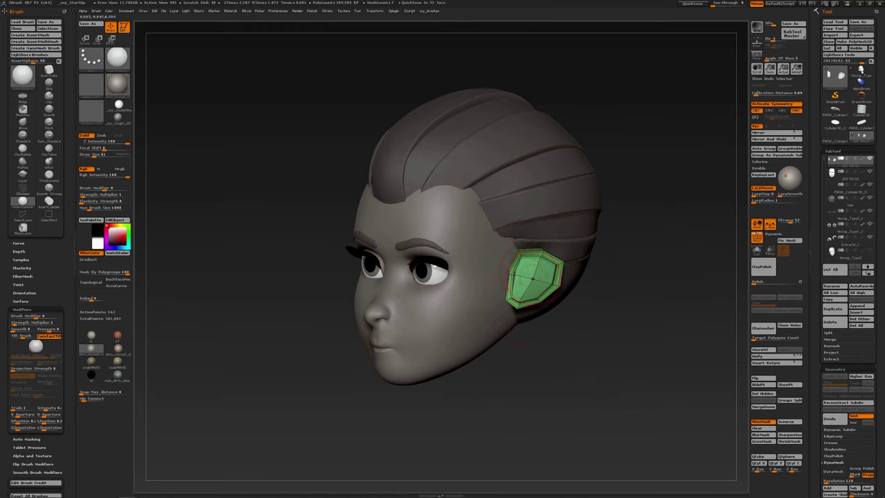
pyautogui.moveTo(534, 278); pyautogui.dragTo(571, 306)
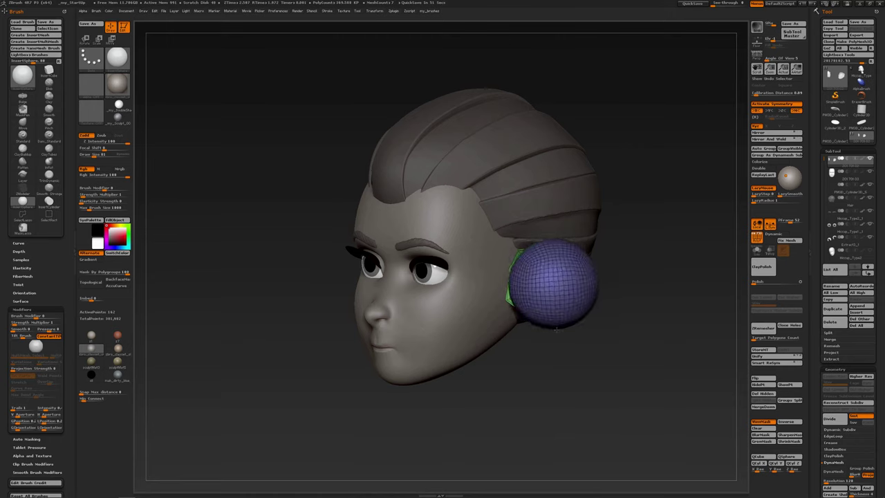
pyautogui.moveTo(557, 333); pyautogui.dragTo(433, 414)
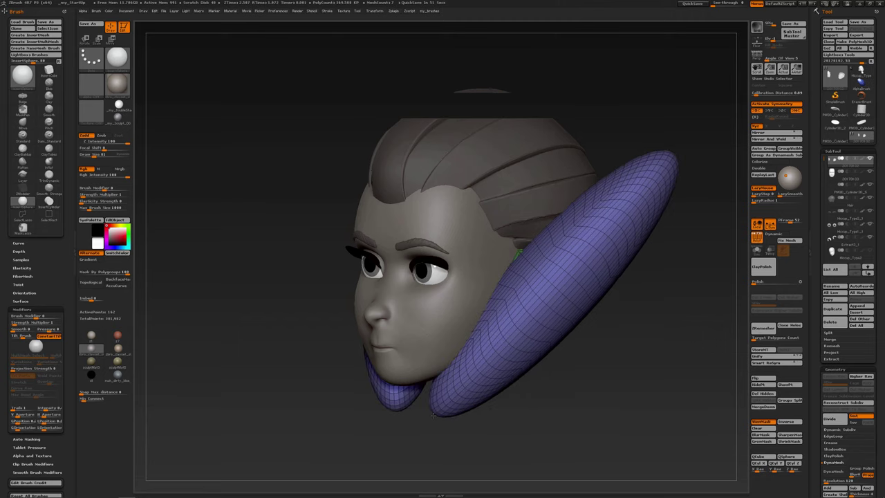
pyautogui.moveTo(434, 415); pyautogui.dragTo(618, 393)
pyautogui.moveTo(586, 290); pyautogui.dragTo(484, 411)
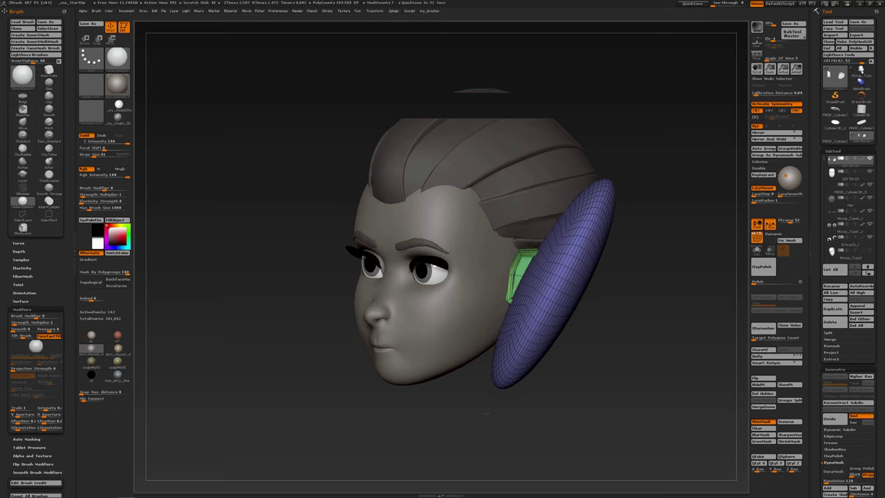
# Step: Return the inserted sphere to round proportions, undo it, and try a round sphere centred on the ear piece
pyautogui.hotkey('ctrl', 'z')
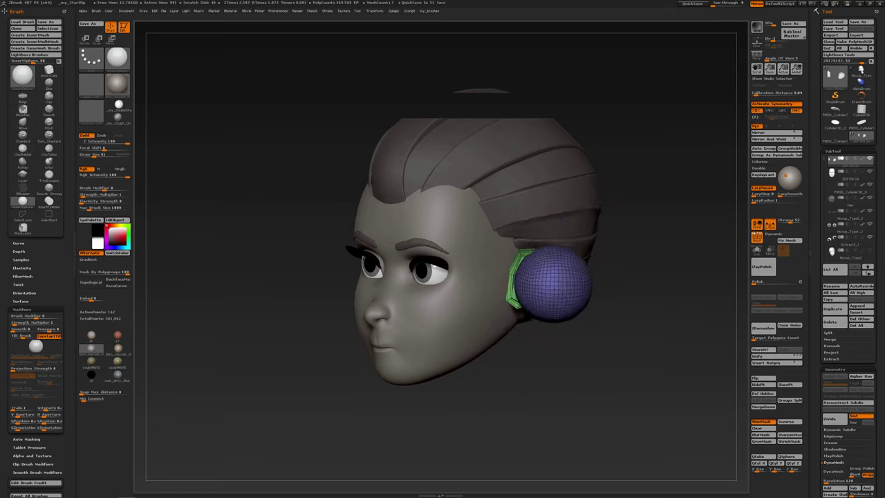
pyautogui.moveTo(525, 315); pyautogui.dragTo(569, 314)
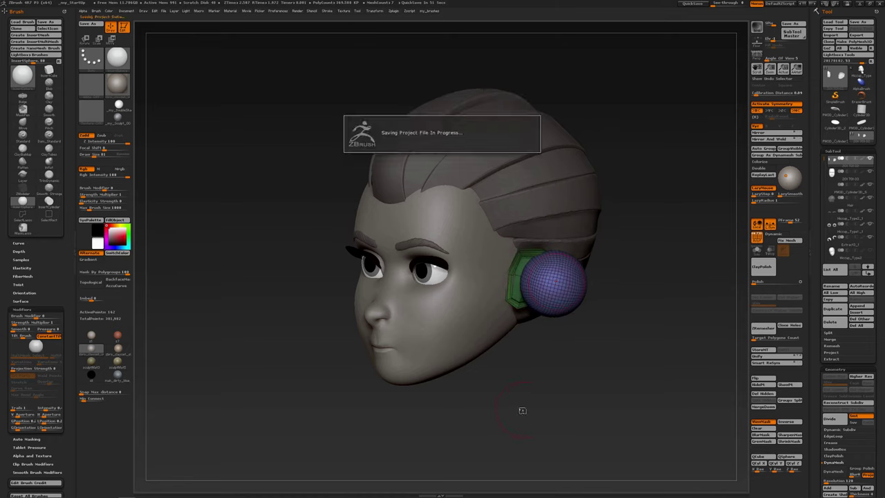
pyautogui.press('ctrl')
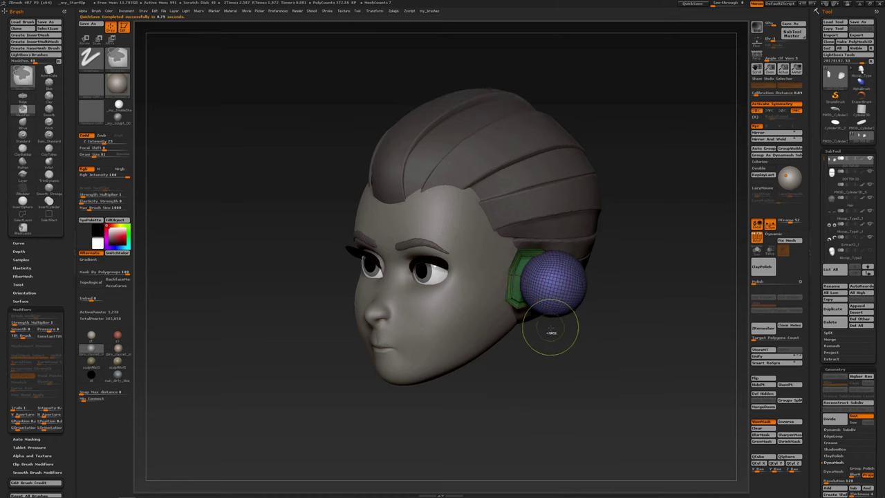
pyautogui.hotkey('ctrl', 'z')
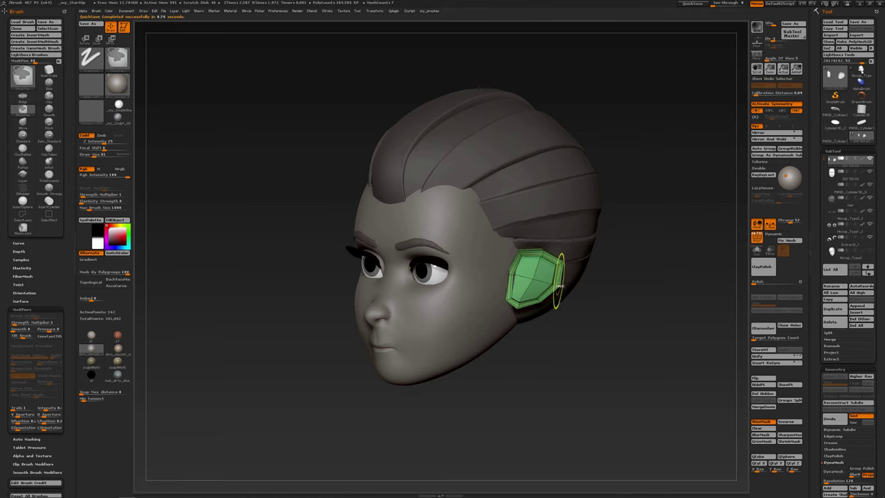
pyautogui.moveTo(533, 278); pyautogui.dragTo(551, 366)
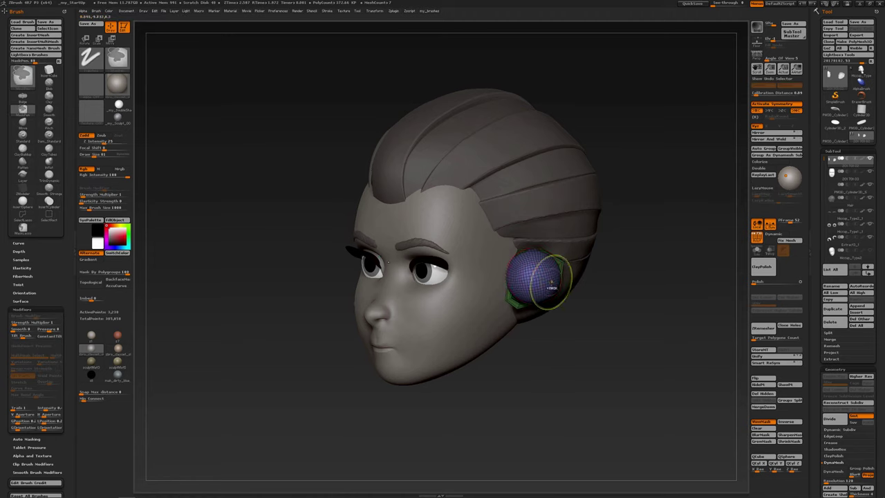
pyautogui.hotkey('ctrl', 'z')
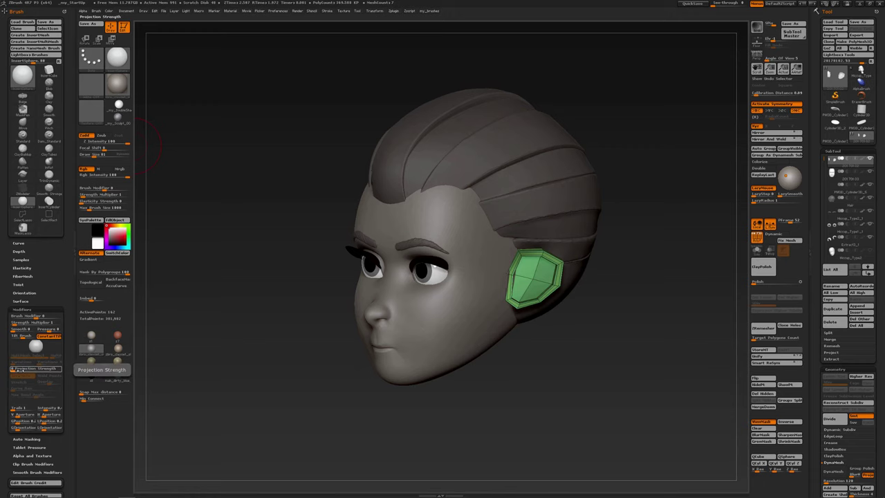
# Step: Set the brush's Projection Strength to 100, insert a sphere on the ear piece, examine it in isolation and undo it
pyautogui.moveTo(12, 368); pyautogui.dragTo(61, 368)
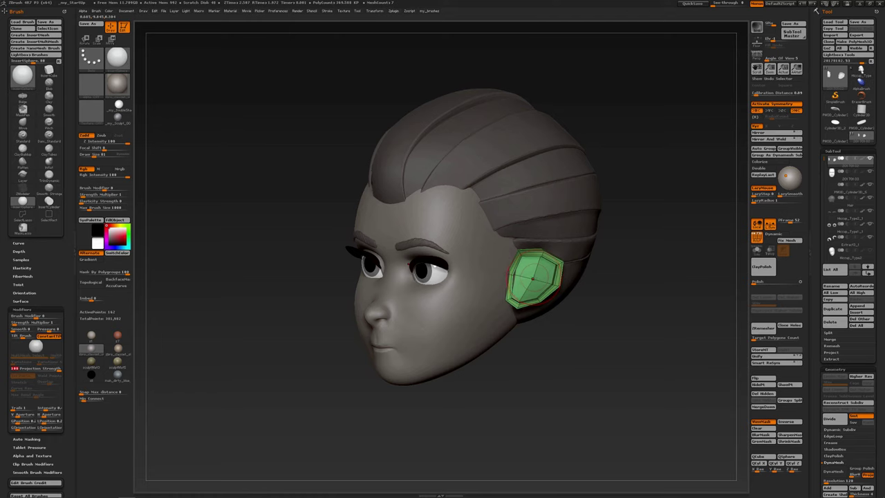
pyautogui.moveTo(533, 278)
pyautogui.mouseDown()
pyautogui.moveTo(522, 277)
pyautogui.moveTo(550, 294)
pyautogui.moveTo(484, 294)
pyautogui.mouseUp()
pyautogui.click(757, 250)
pyautogui.keyDown('ctrl'); pyautogui.moveTo(555, 286); pyautogui.dragTo(497, 223, button='right'); pyautogui.keyUp('ctrl')
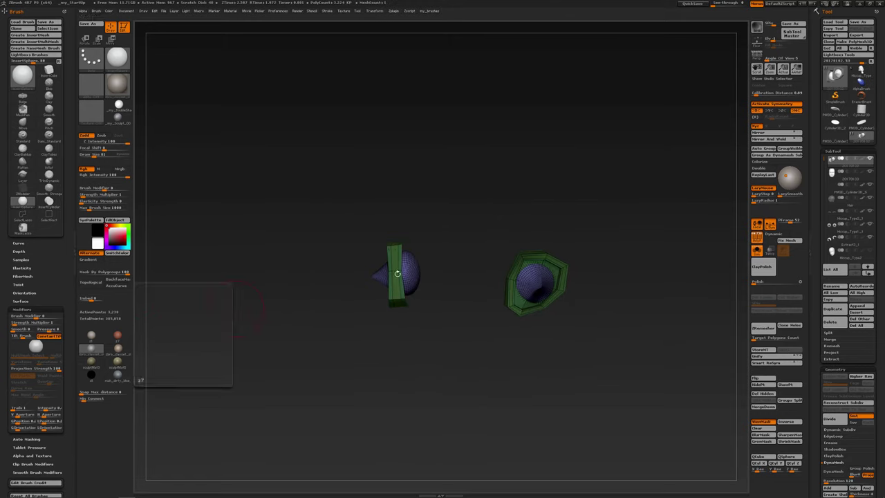
pyautogui.hotkey('ctrl', 'z')
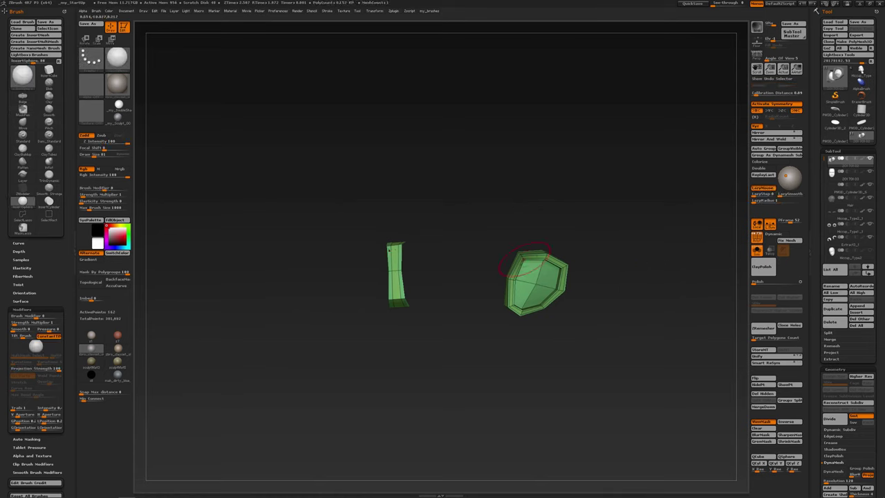
# Step: Show the head again with Projection Strength at 0, try a sphere covering the ear piece and undo it
pyautogui.moveTo(520, 257); pyautogui.dragTo(544, 289)
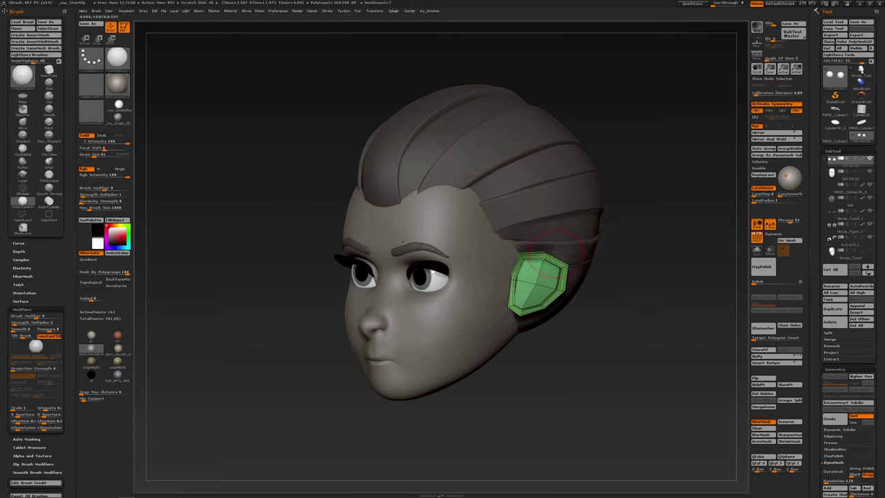
pyautogui.keyDown('ctrl'); pyautogui.moveTo(557, 253); pyautogui.dragTo(537, 276, button='right'); pyautogui.keyUp('ctrl')
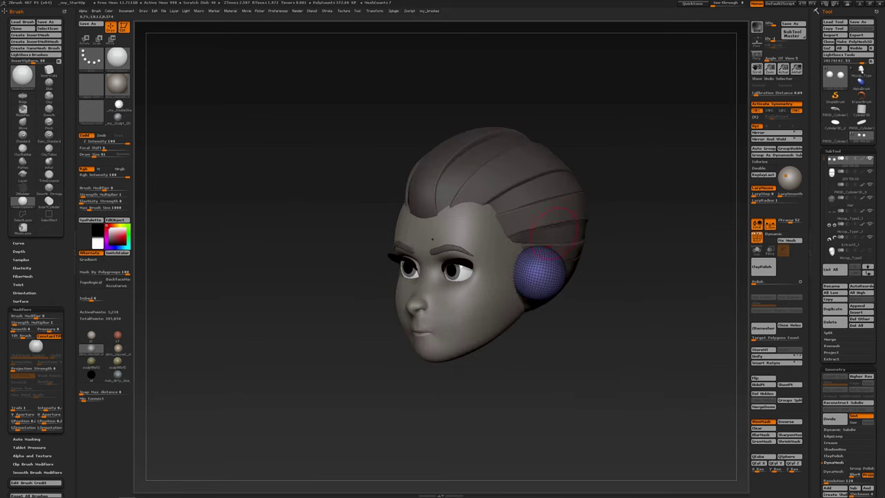
pyautogui.hotkey('ctrl', 'z')
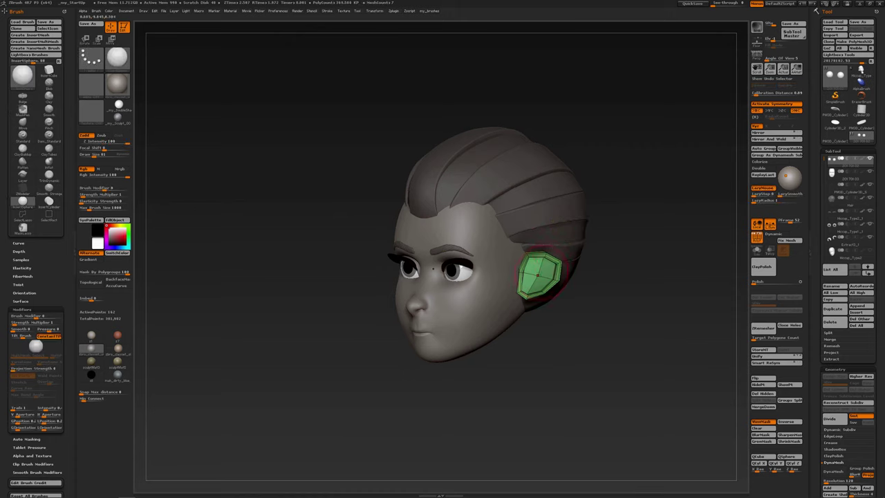
# Step: Insert a large flattened sphere offset outward from the ear piece, mirrored on both sides, and inspect it around the head
pyautogui.moveTo(544, 273)
pyautogui.mouseDown()
pyautogui.moveTo(554, 309)
pyautogui.moveTo(584, 280)
pyautogui.moveTo(656, 340)
pyautogui.moveTo(685, 327)
pyautogui.moveTo(644, 367)
pyautogui.moveTo(670, 419)
pyautogui.moveTo(639, 368)
pyautogui.moveTo(668, 345)
pyautogui.moveTo(647, 359)
pyautogui.mouseUp()
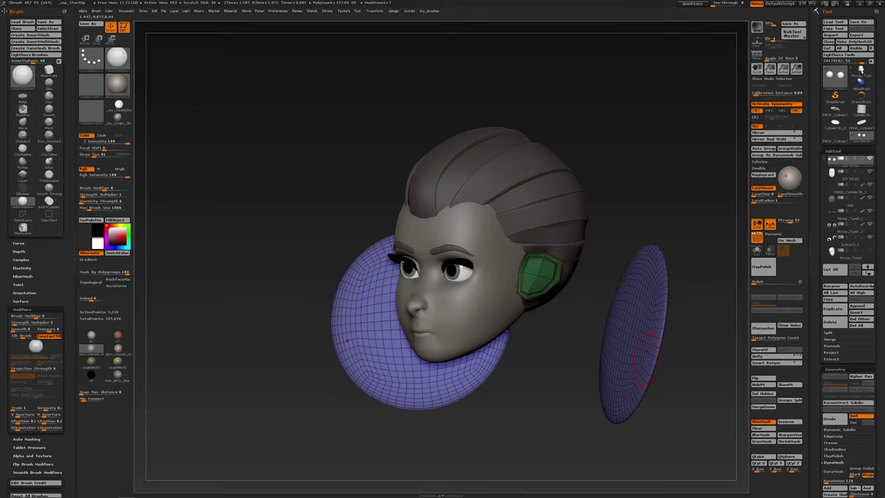
pyautogui.moveTo(633, 298); pyautogui.dragTo(691, 299, button='right')
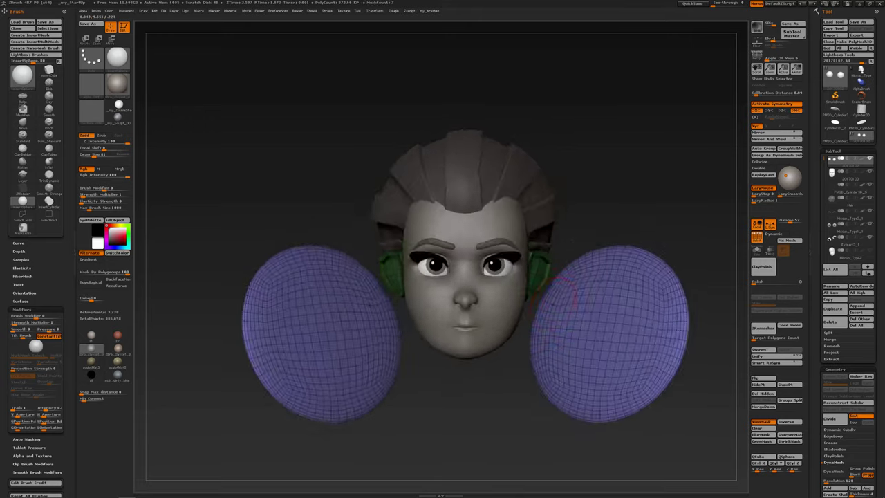
pyautogui.keyDown('ctrl'); pyautogui.moveTo(556, 304); pyautogui.dragTo(558, 268, button='right'); pyautogui.keyUp('ctrl')
pyautogui.keyDown('alt'); pyautogui.moveTo(558, 268); pyautogui.dragTo(490, 205); pyautogui.keyUp('alt')
pyautogui.moveTo(553, 249); pyautogui.dragTo(518, 243, button='right')
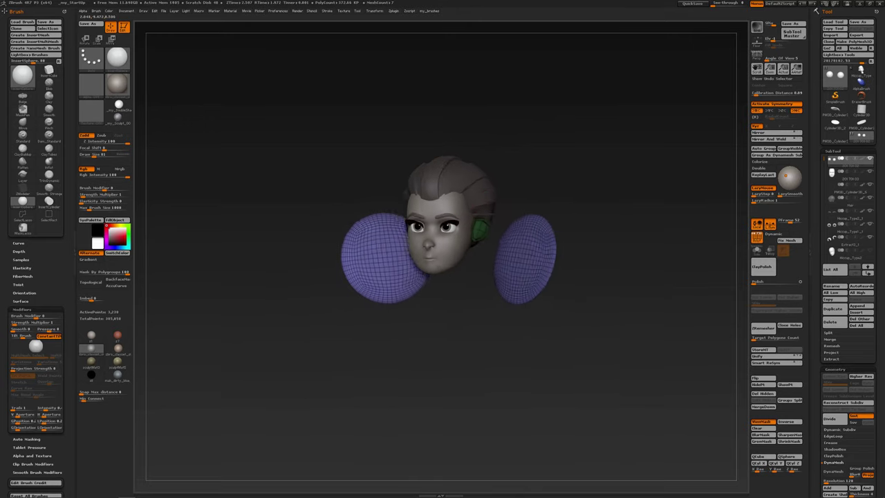
pyautogui.moveTo(525, 239); pyautogui.dragTo(552, 234)
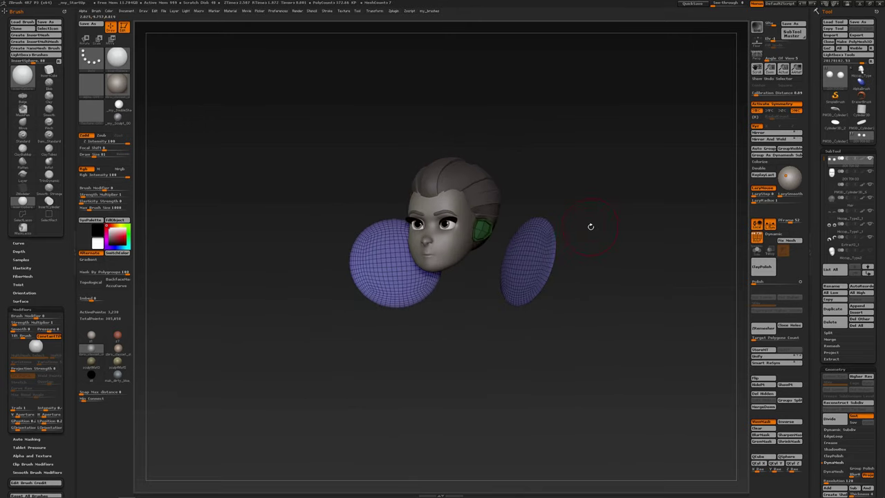